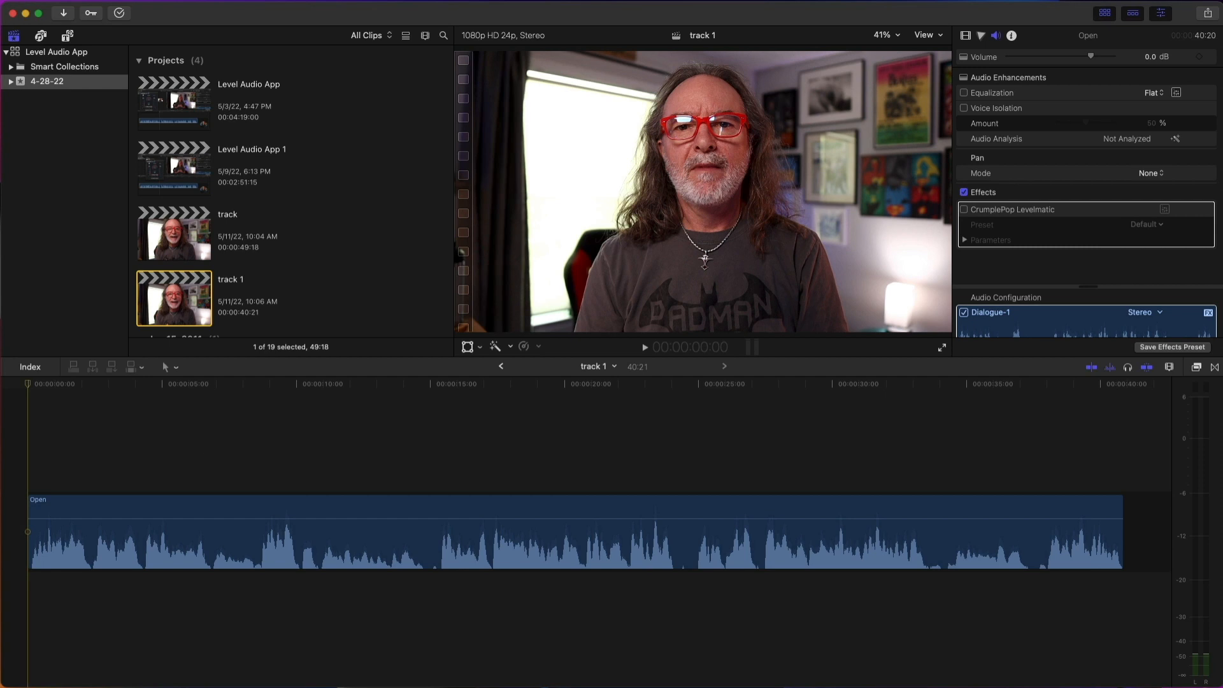
# Play the unprocessed dialogue clip from its start and again from about 5 seconds to judge its uneven audio levels.
pyautogui.press('space')
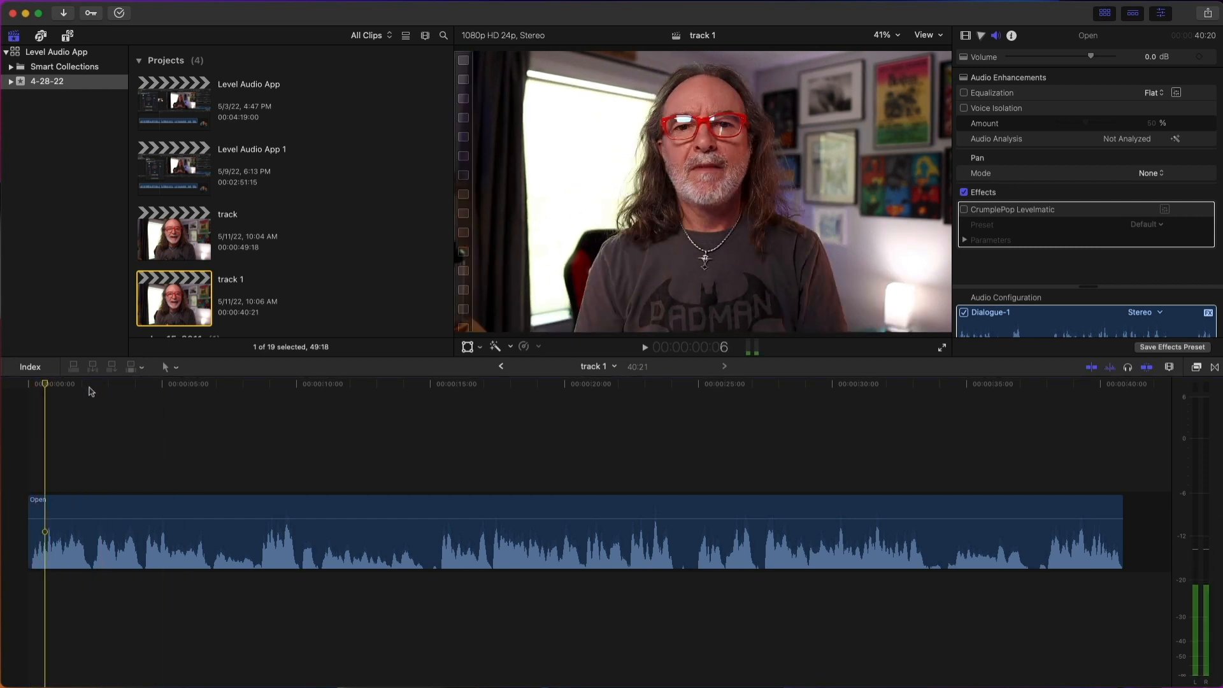
pyautogui.click(182, 387)
pyautogui.press('space')
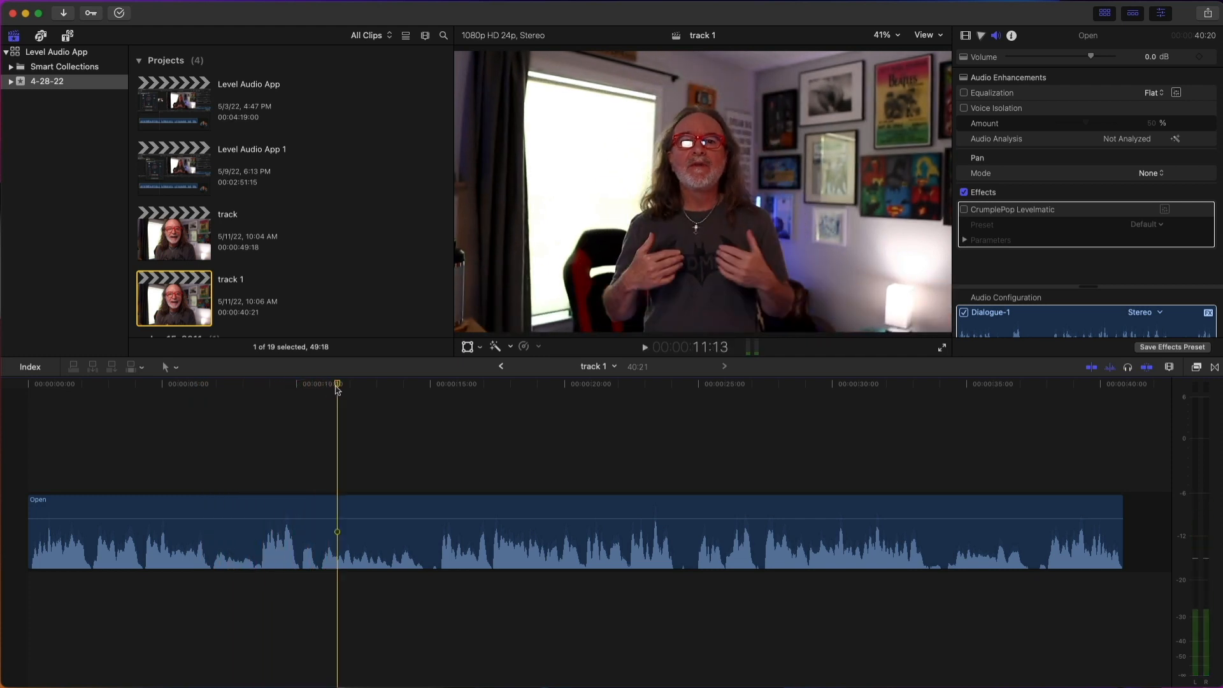
pyautogui.moveTo(336, 386); pyautogui.dragTo(173, 386)
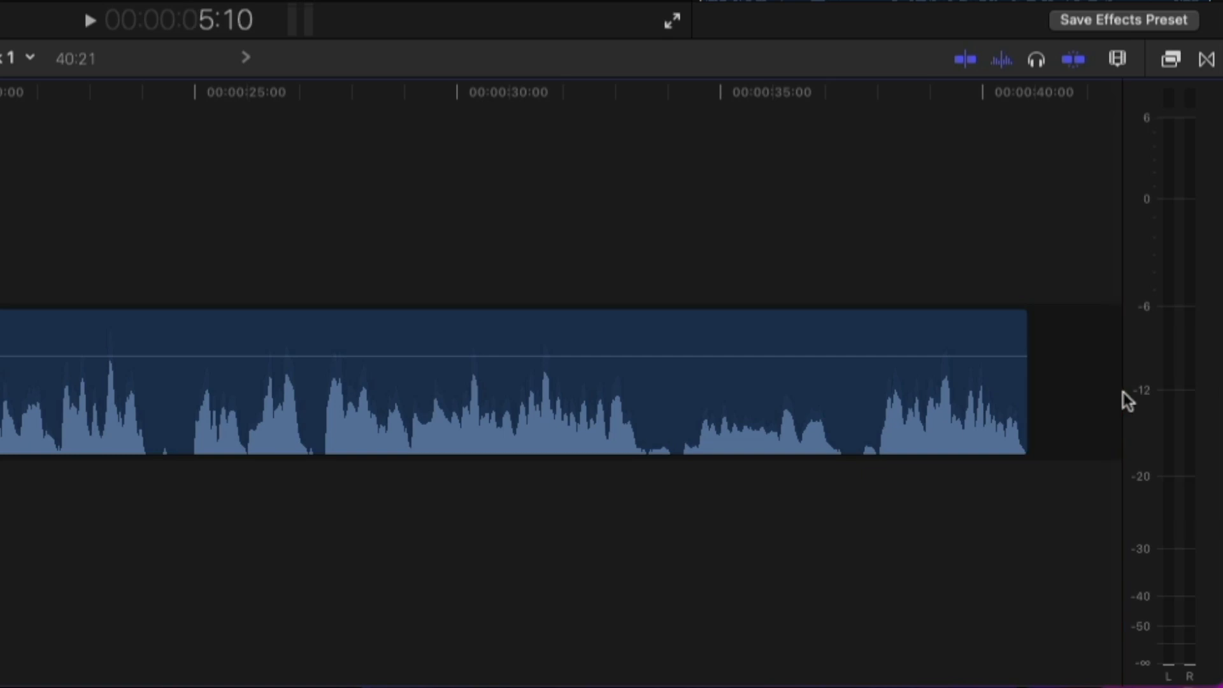
pyautogui.moveTo(1123, 398)
pyautogui.mouseDown()
pyautogui.moveTo(956, 404)
pyautogui.moveTo(1138, 399)
pyautogui.mouseUp()
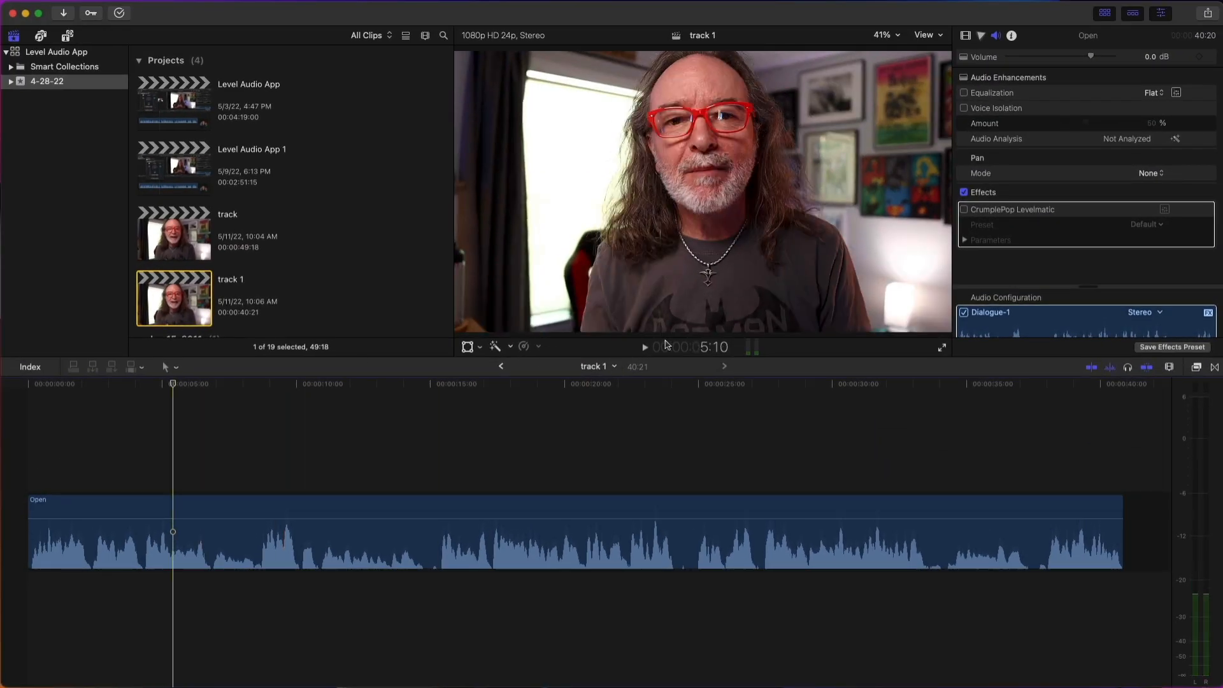
pyautogui.click(645, 348)
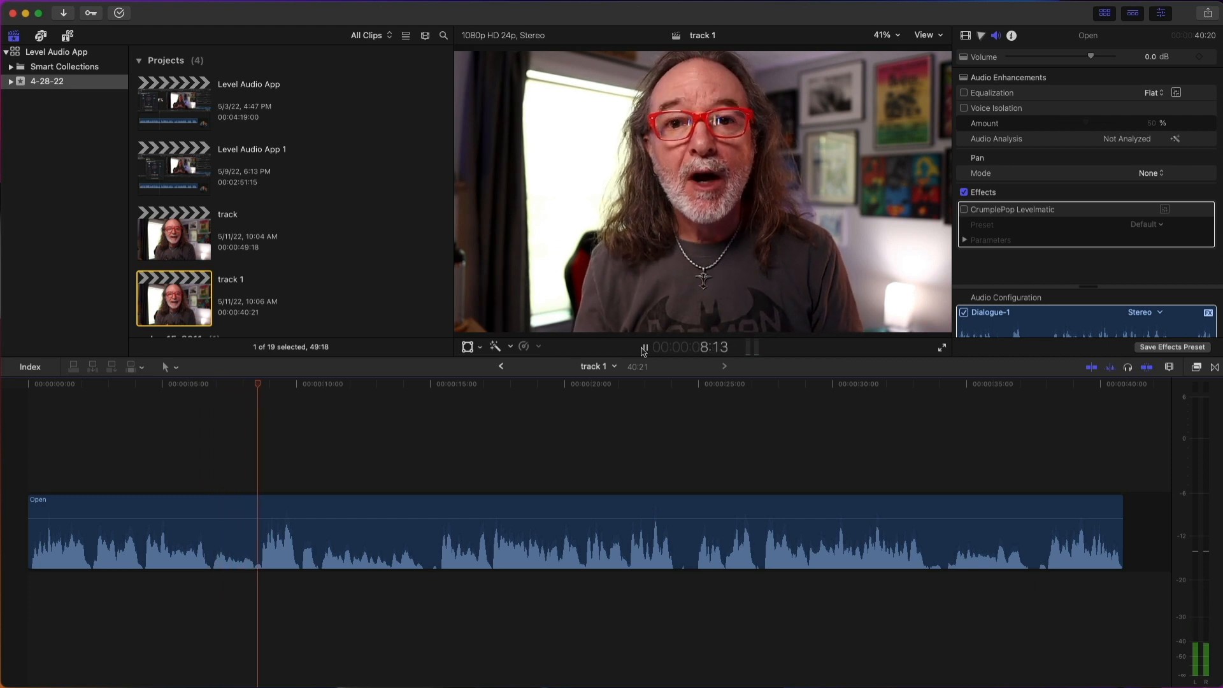
pyautogui.click(643, 348)
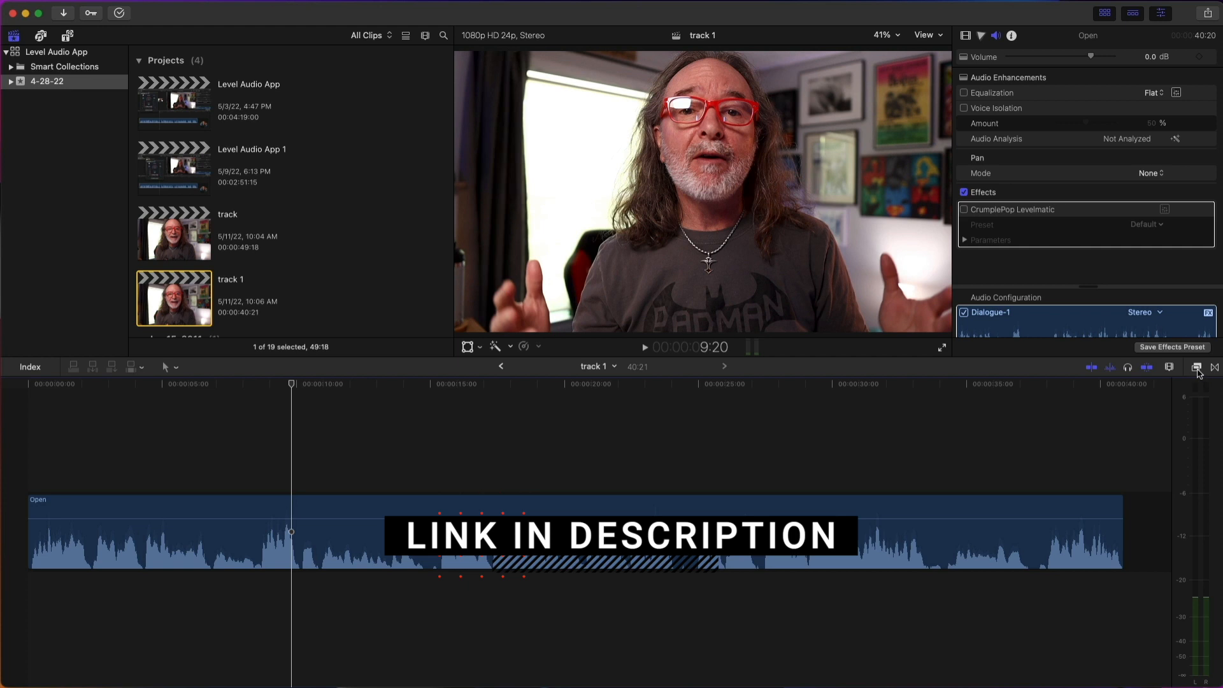
# Apply the CrumplePop Levelmatic audio effect to the Open clip in the timeline and close the effects browser.
pyautogui.click(1197, 367)
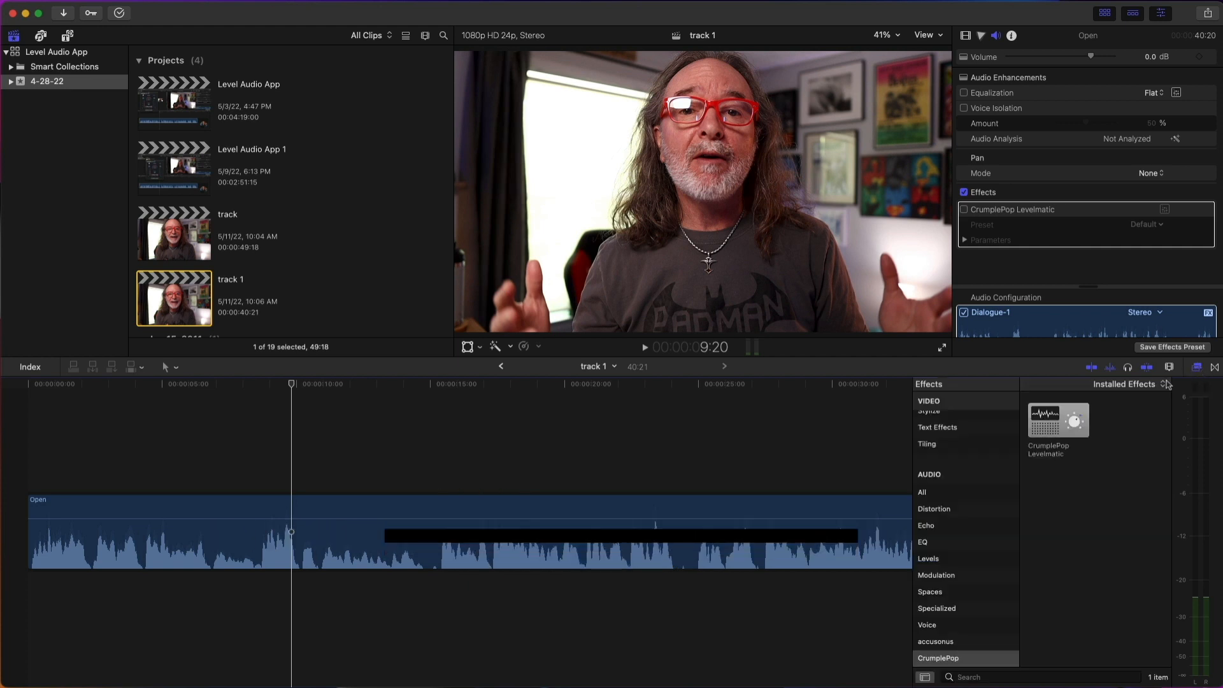
pyautogui.scroll(10, 960, 473)
pyautogui.scroll(-12, 947, 480)
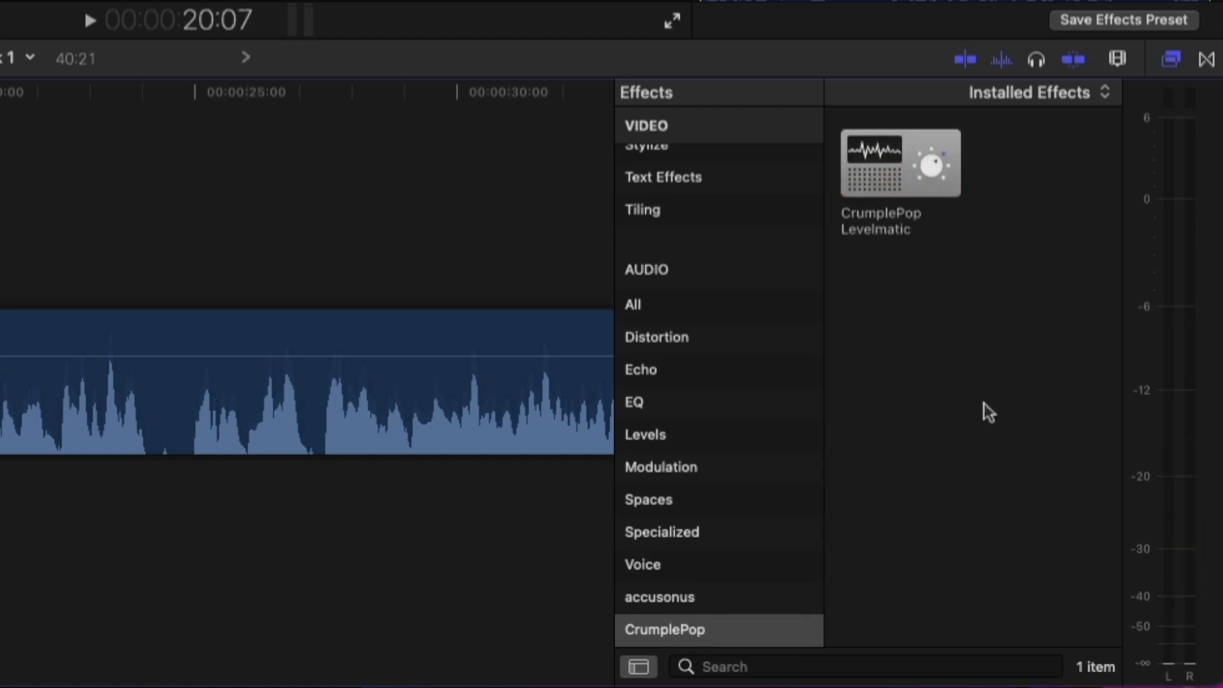
pyautogui.moveTo(890, 159); pyautogui.dragTo(69, 385)
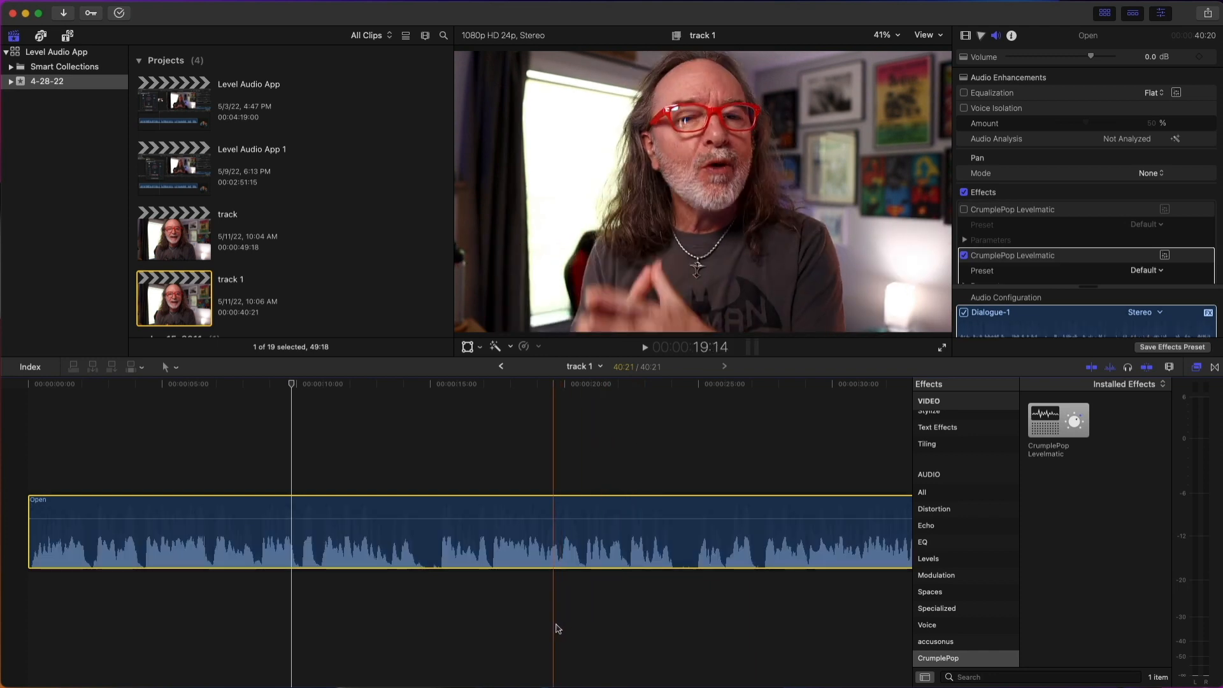
pyautogui.click(1198, 372)
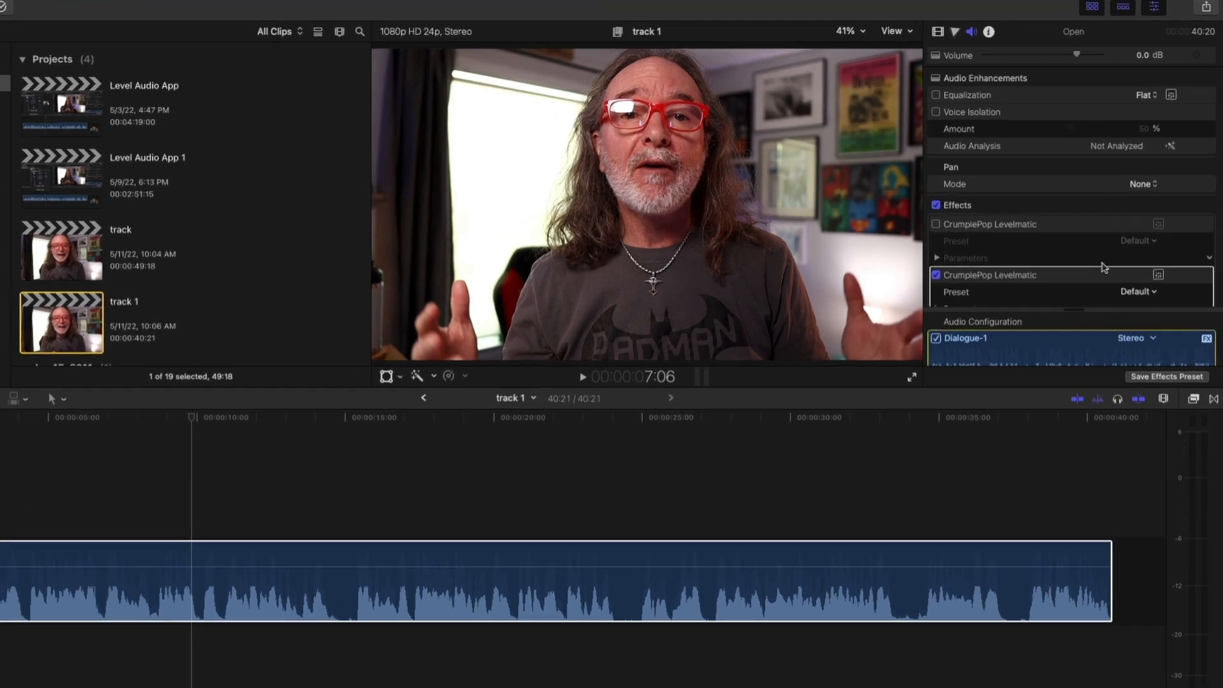
# Switch the newly added Levelmatic effect off and back on in the clip's audio settings to compare the waveforms.
pyautogui.scroll(-3, 1116, 245)
pyautogui.click(796, 12)
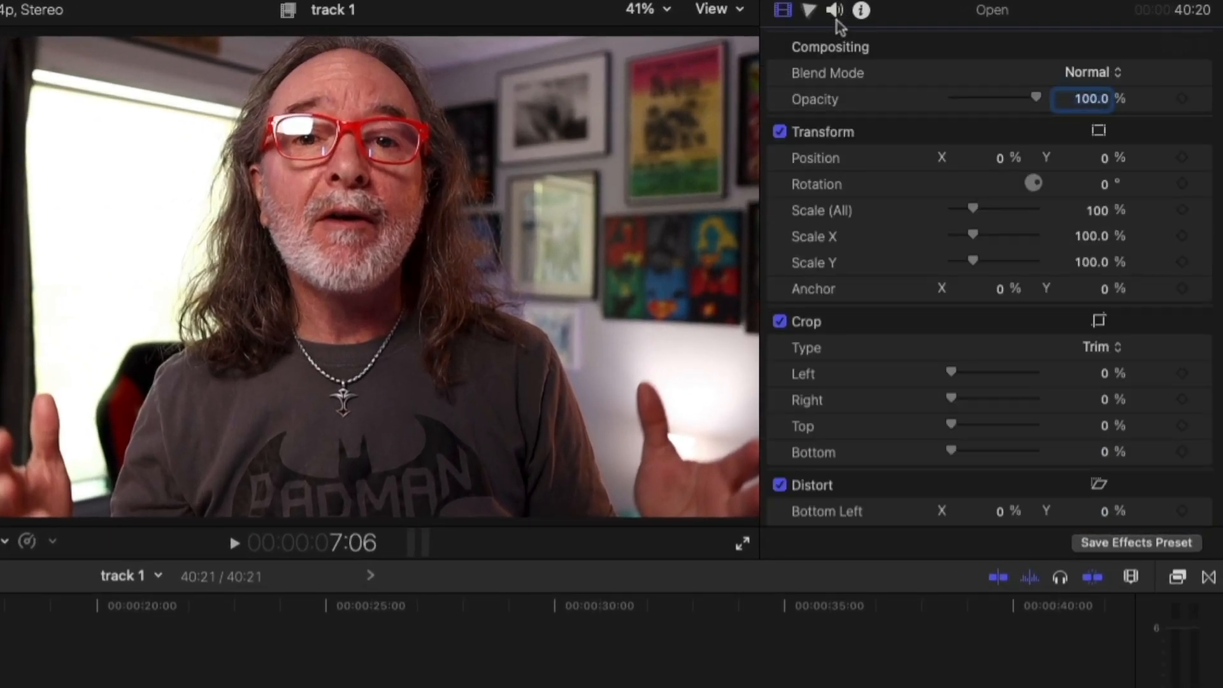
pyautogui.click(835, 10)
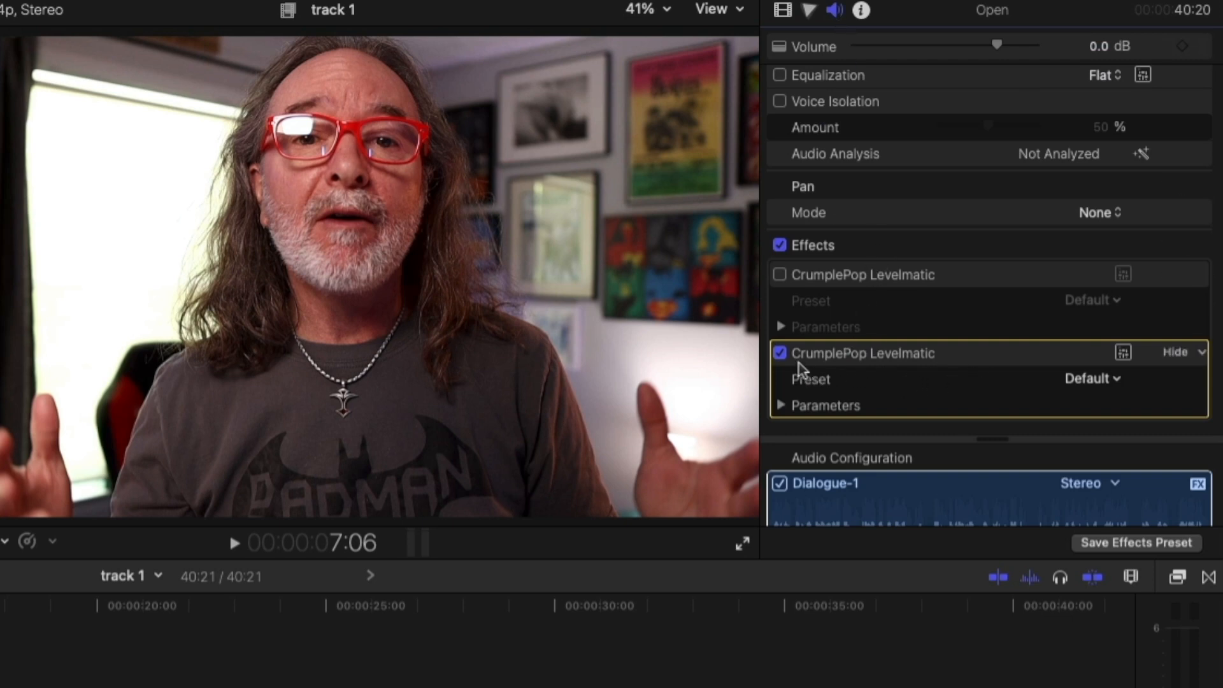
pyautogui.click(781, 354)
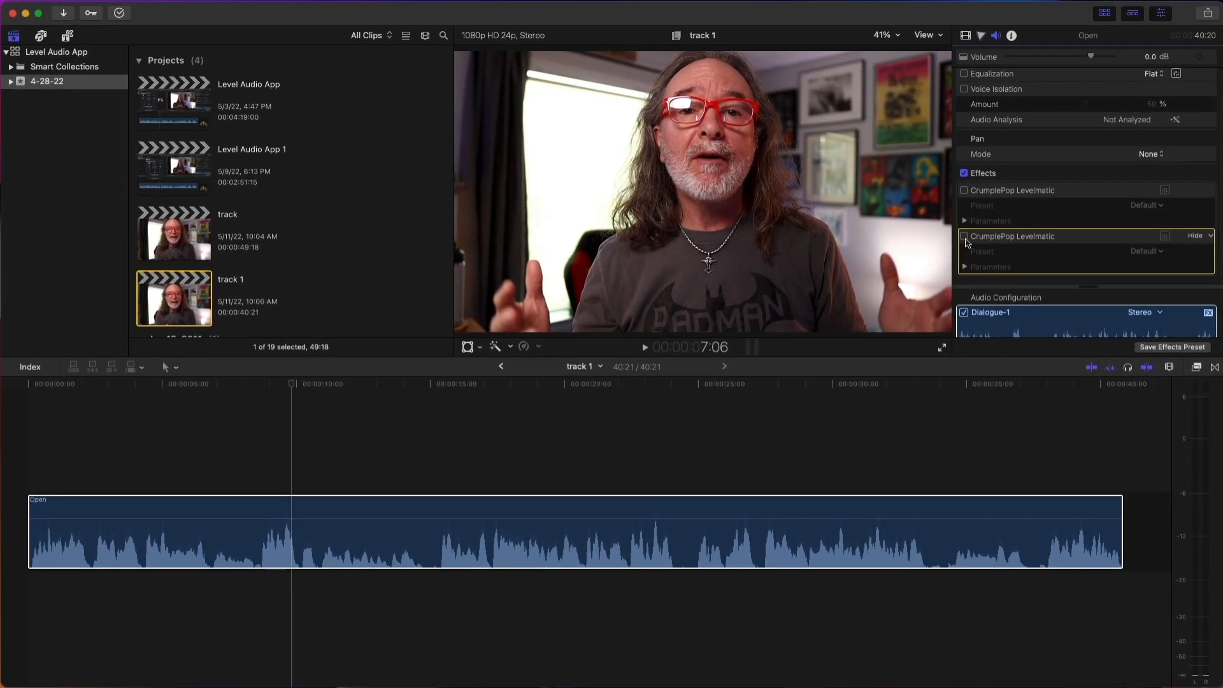
pyautogui.click(964, 236)
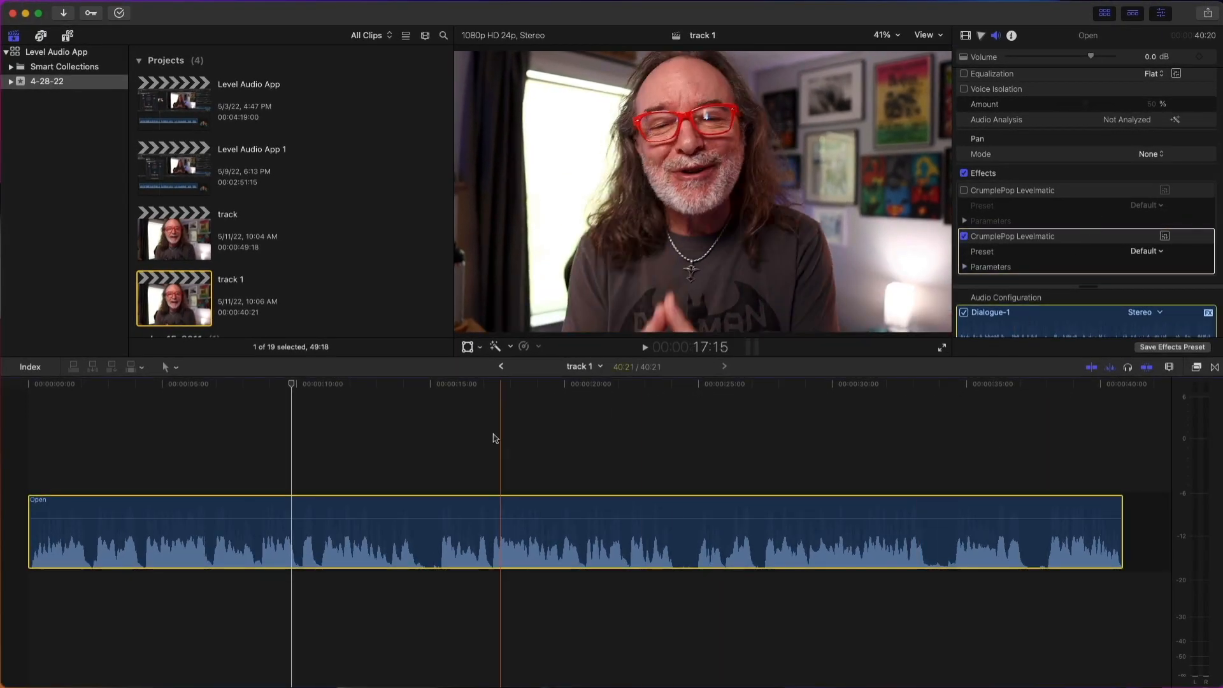
# Play the clip from about 6 seconds to hear Levelmatic with its default settings.
pyautogui.click(261, 384)
pyautogui.moveTo(263, 388); pyautogui.dragTo(200, 387)
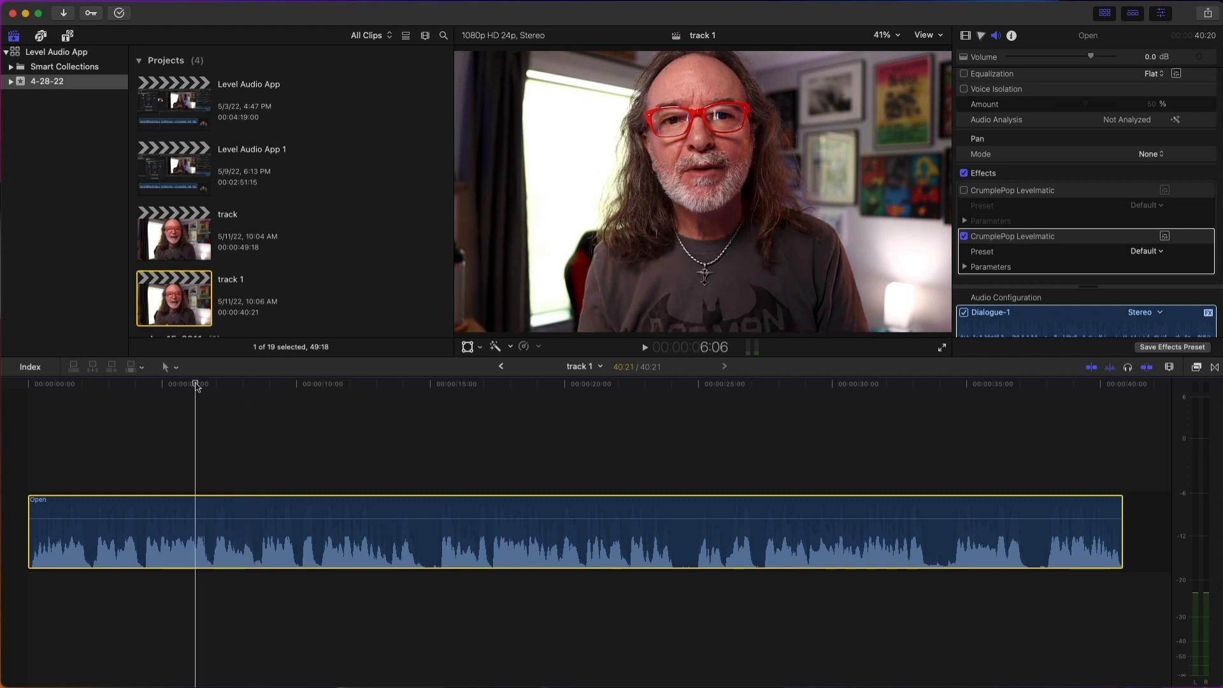
pyautogui.press('space')
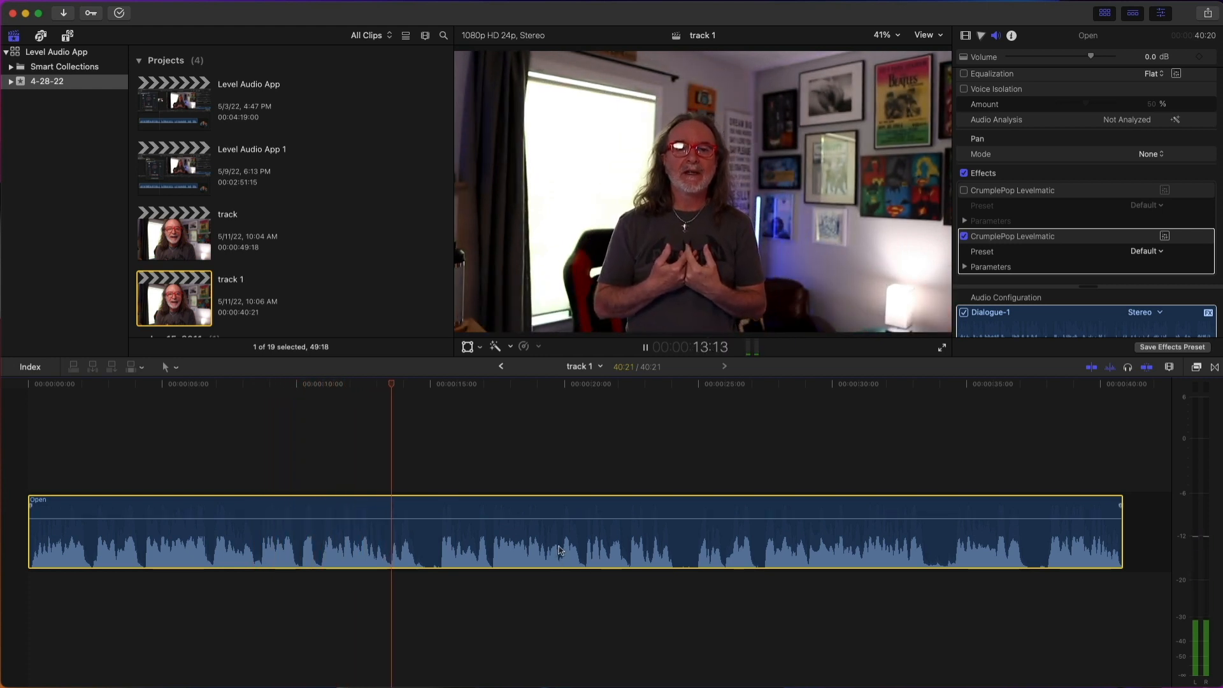
pyautogui.press('space')
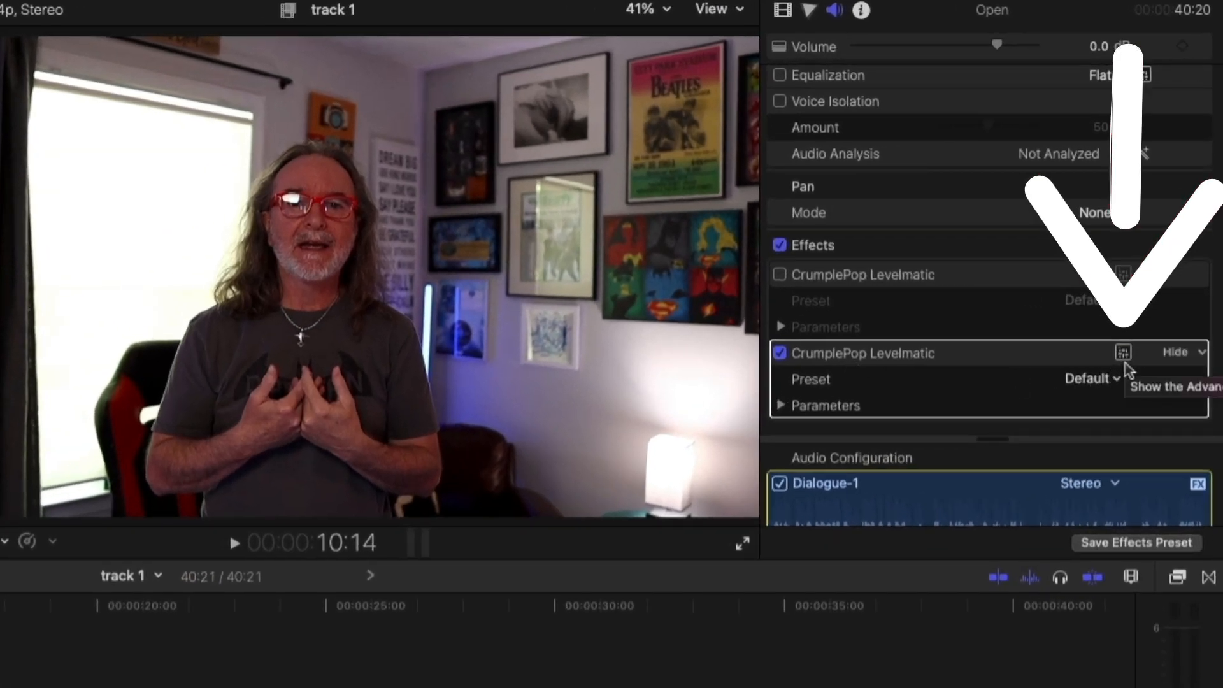
# Open the active Levelmatic effect's advanced controls, set strength to 75% and target to -6.3 dB, and move its window clear of the timeline ruler.
pyautogui.click(1124, 356)
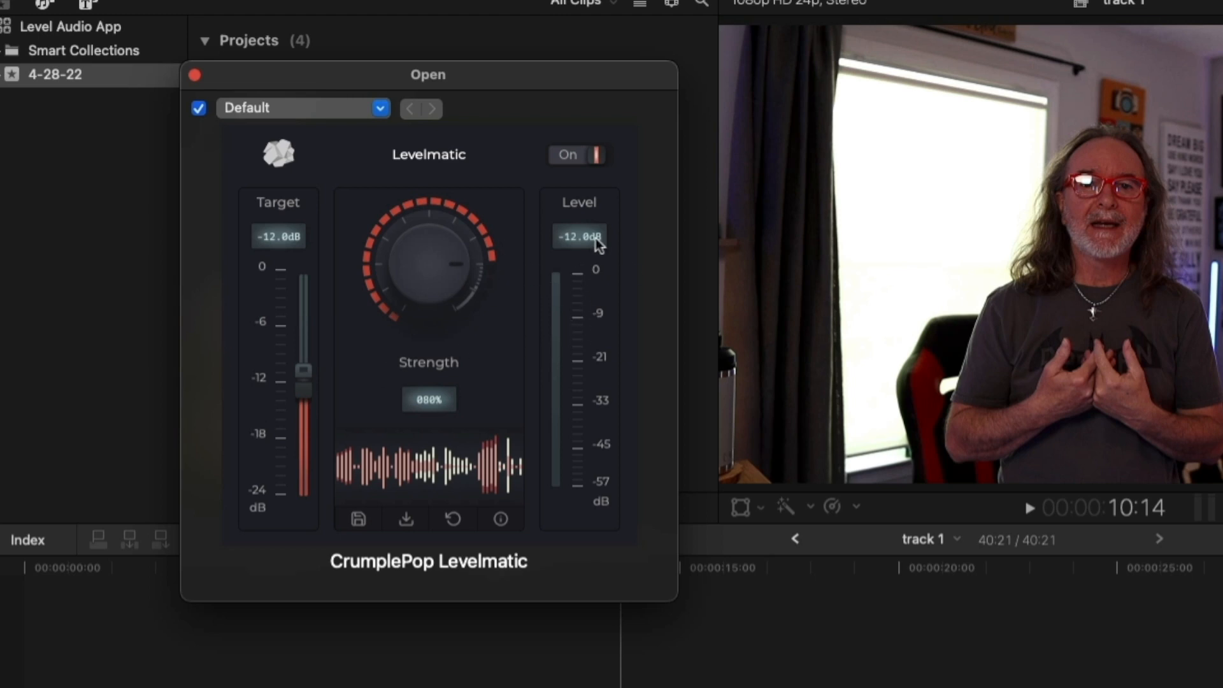
pyautogui.moveTo(460, 267); pyautogui.dragTo(458, 251)
pyautogui.moveTo(307, 377); pyautogui.dragTo(307, 337)
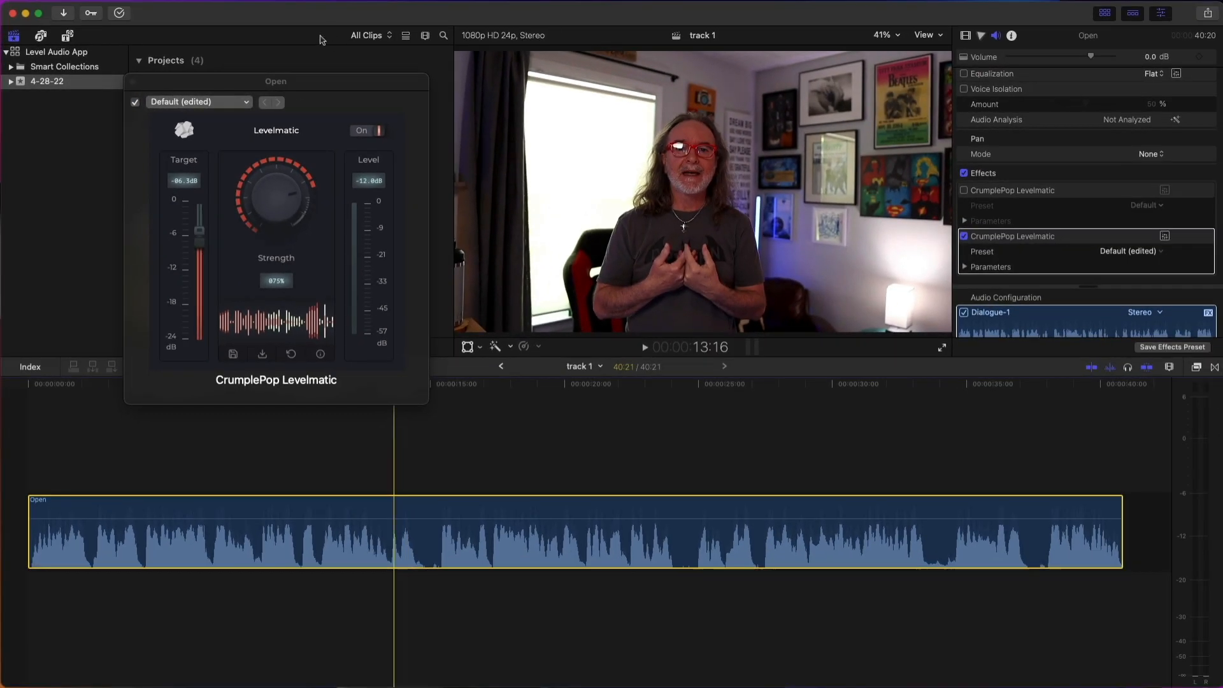
pyautogui.moveTo(323, 81); pyautogui.dragTo(323, 53)
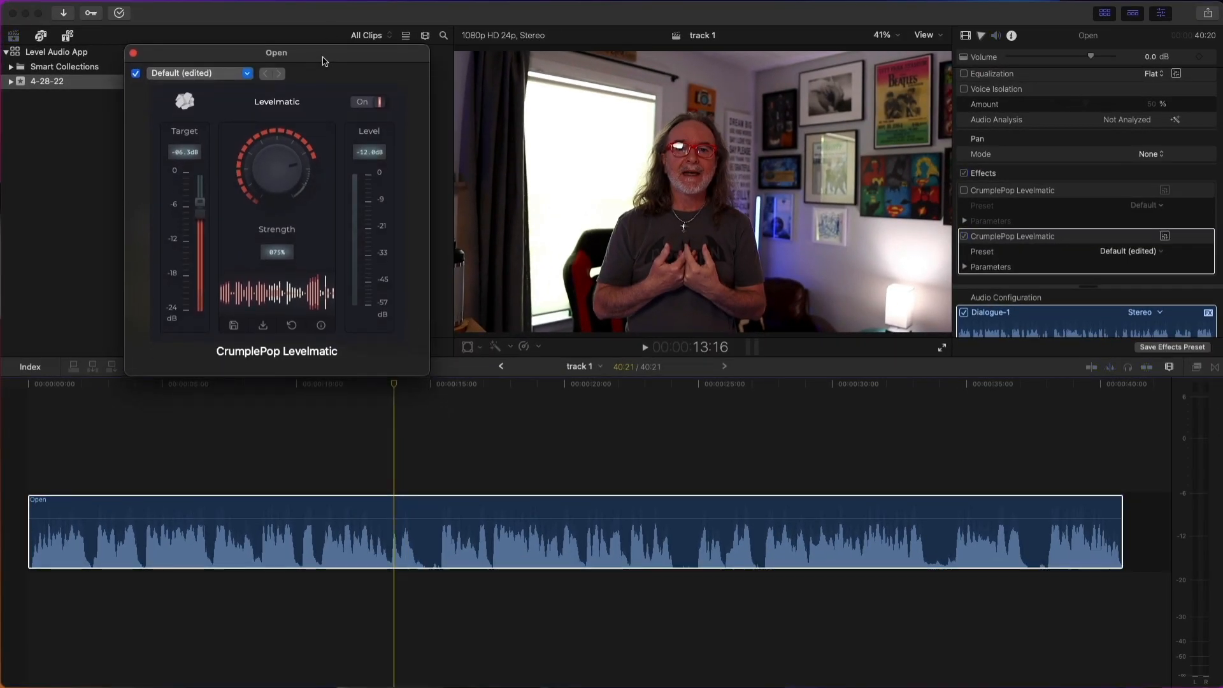
# Play the clip from about 5 seconds to hear Levelmatic at 75% strength.
pyautogui.click(395, 388)
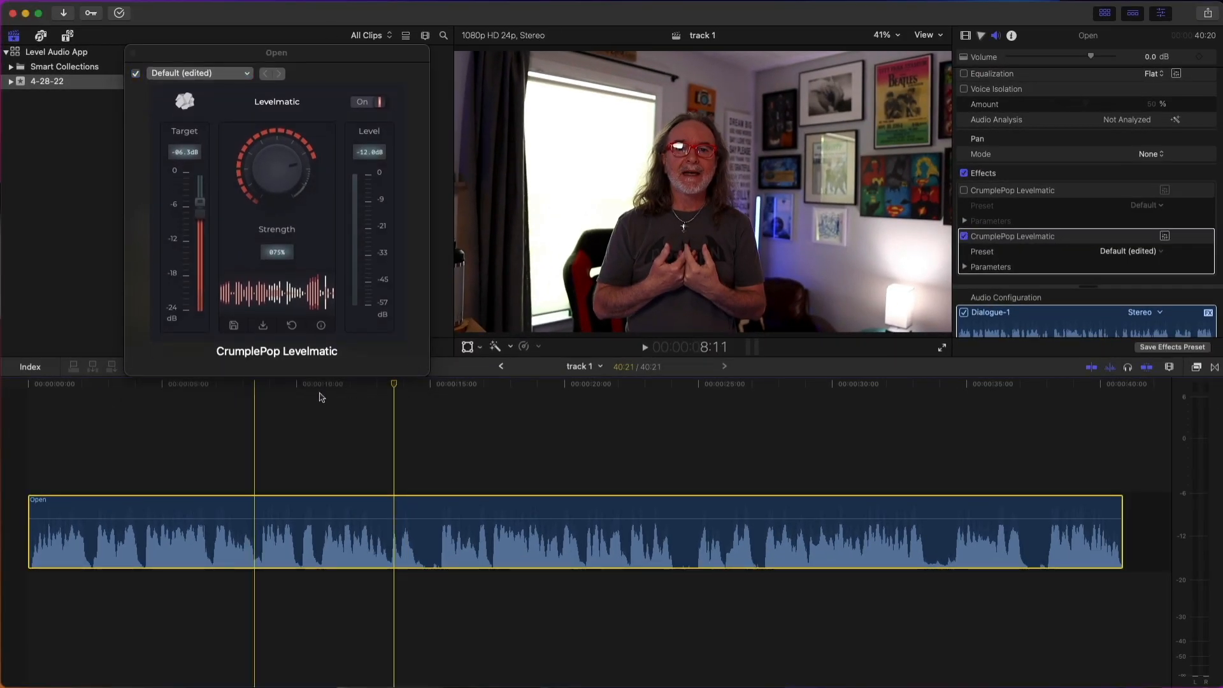
pyautogui.moveTo(396, 387); pyautogui.dragTo(177, 395)
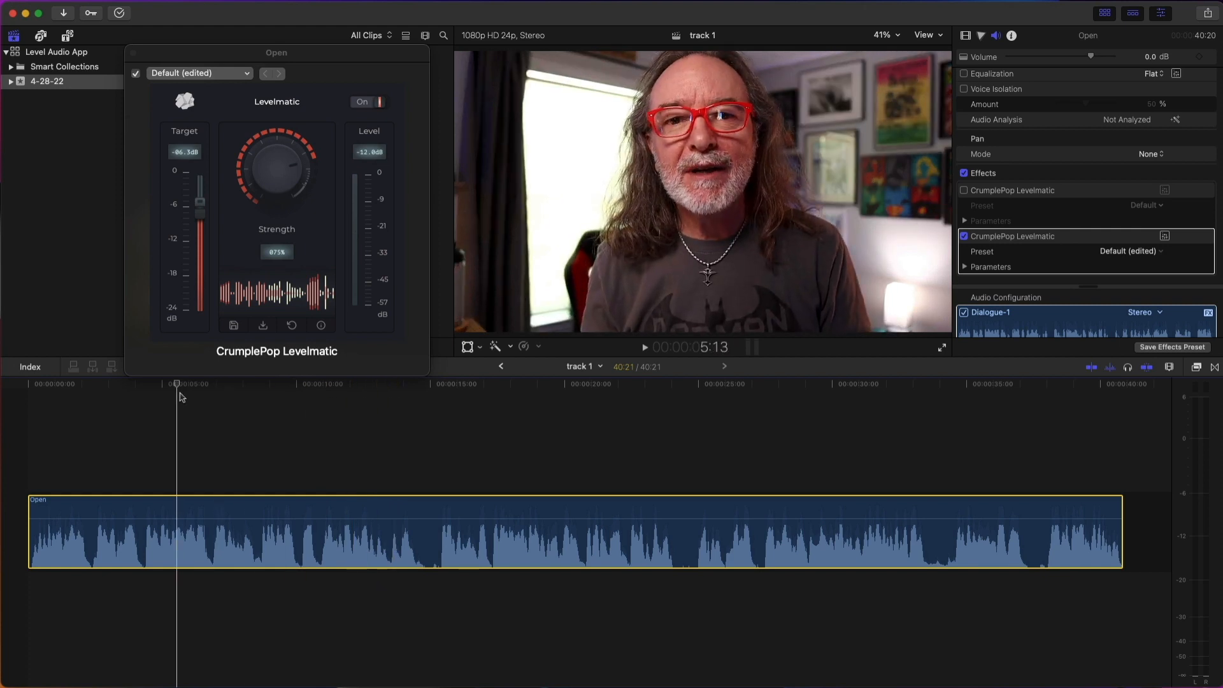
pyautogui.press('space')
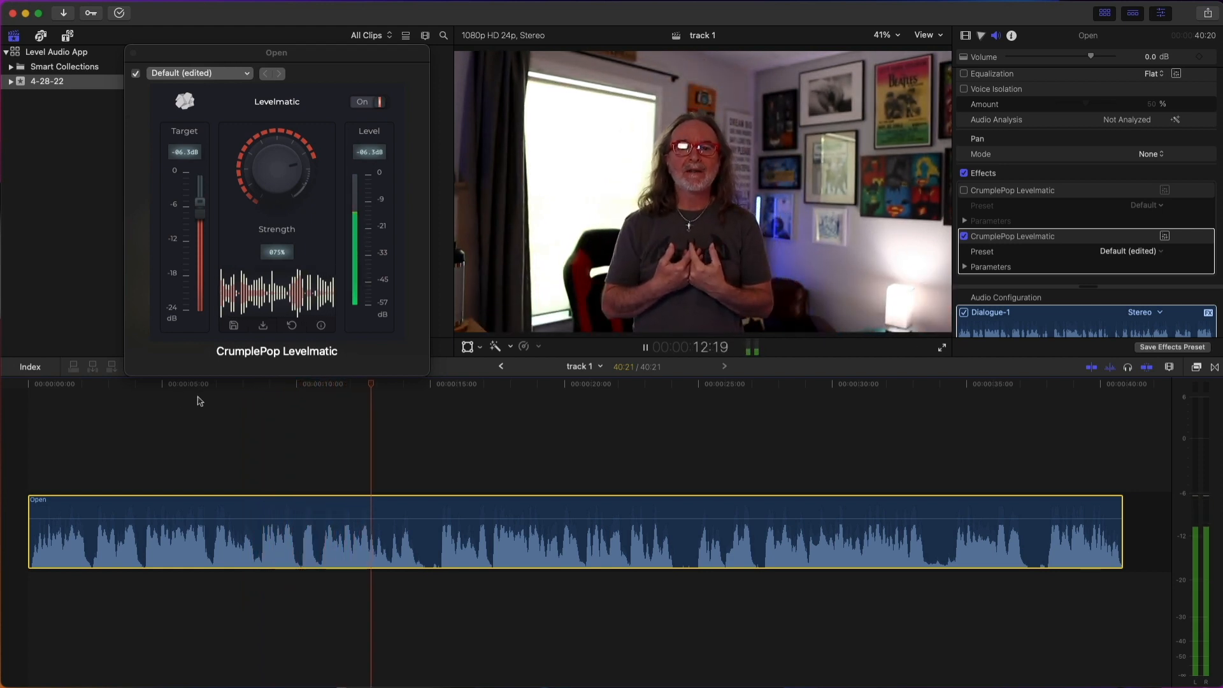
pyautogui.press('space')
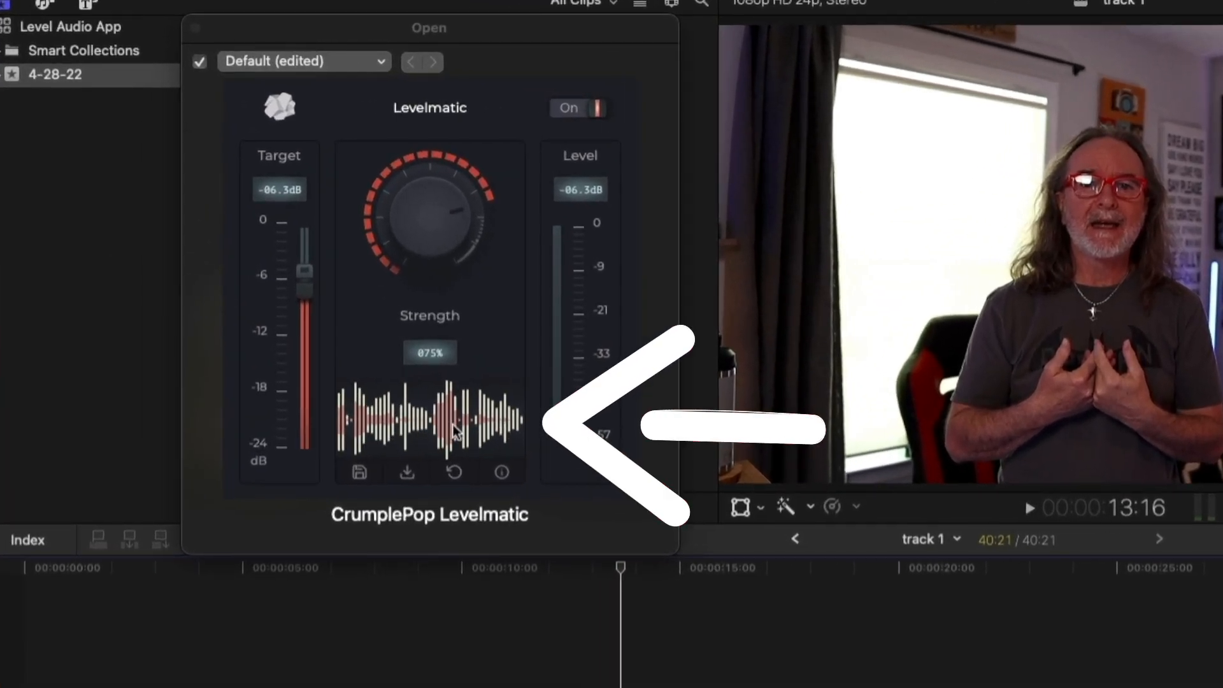
# Set the Levelmatic strength to 52% and play the clip from about 5 seconds to check the result.
pyautogui.click(462, 220)
pyautogui.moveTo(461, 217); pyautogui.dragTo(458, 201)
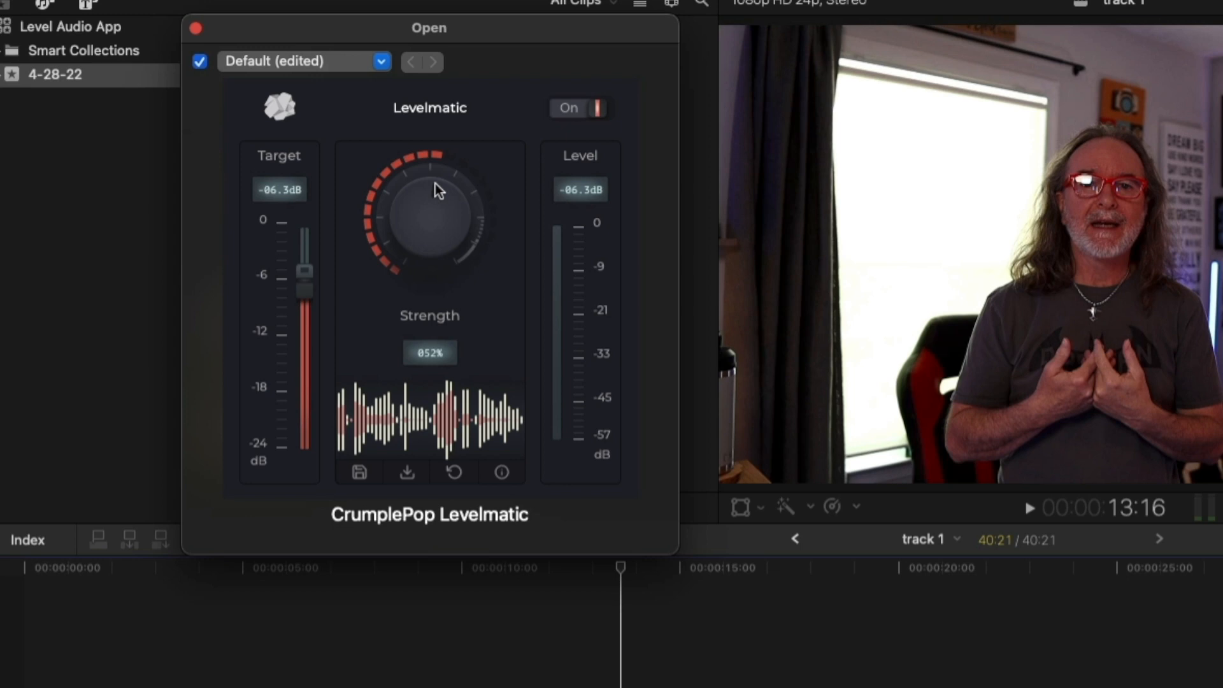
pyautogui.click(627, 569)
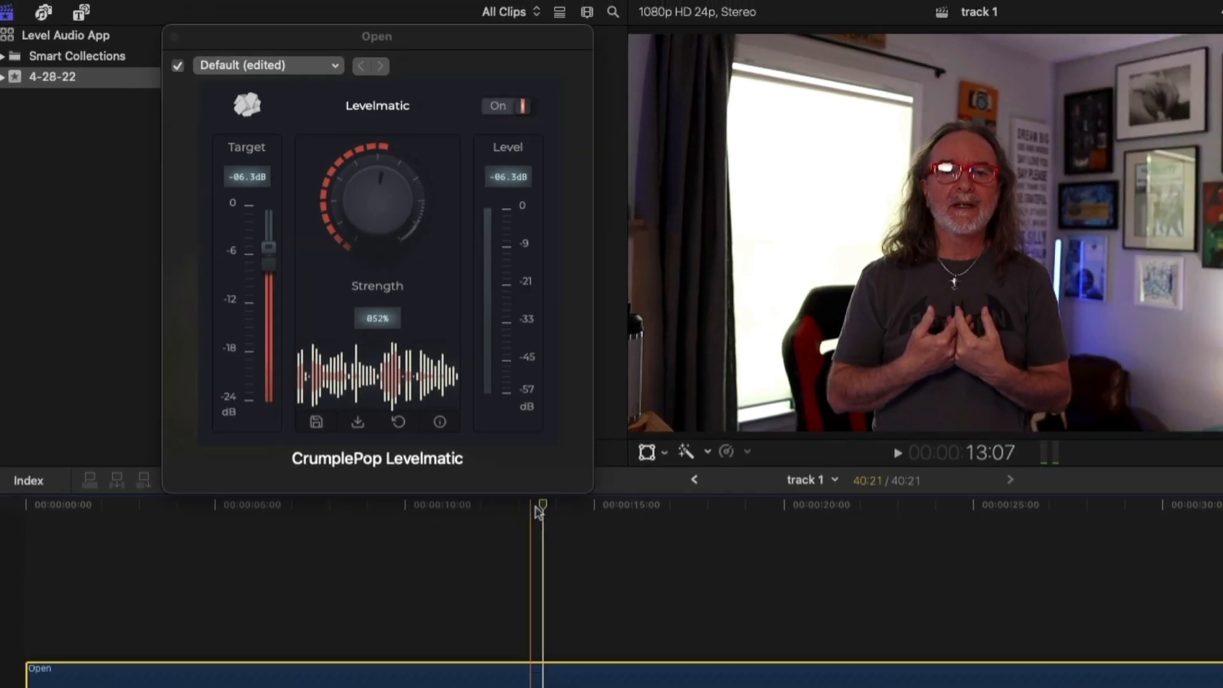
pyautogui.moveTo(538, 513); pyautogui.dragTo(230, 518)
pyautogui.moveTo(169, 393); pyautogui.dragTo(171, 392)
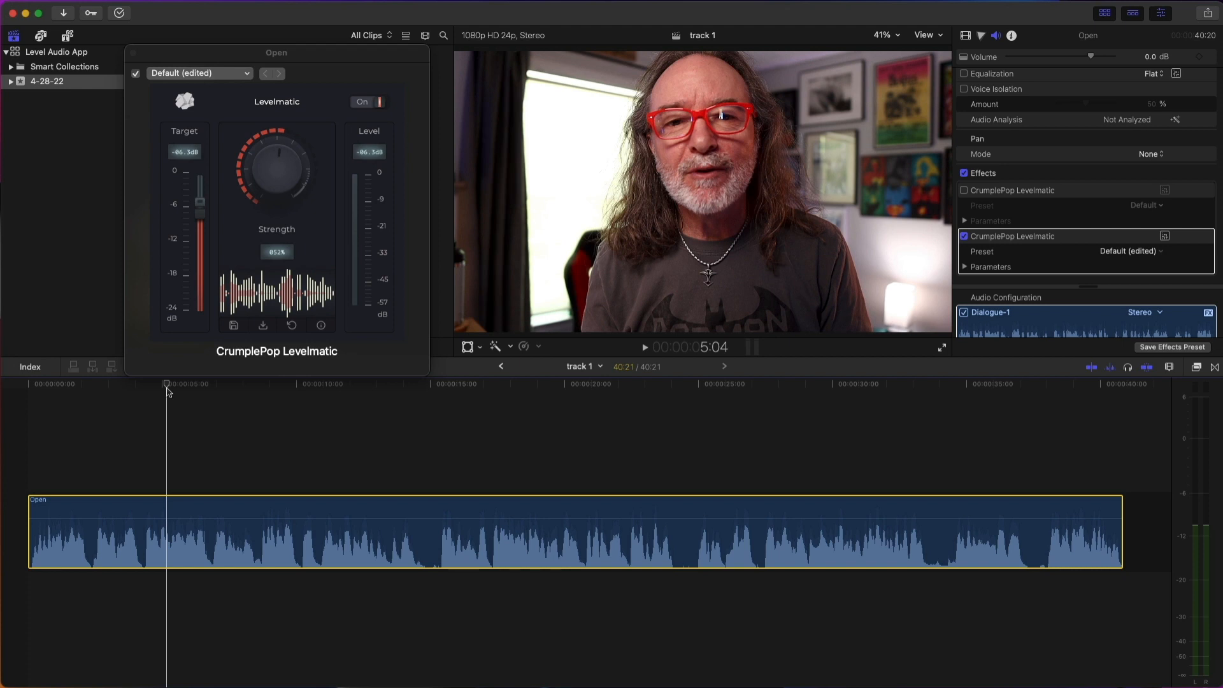
pyautogui.press('space')
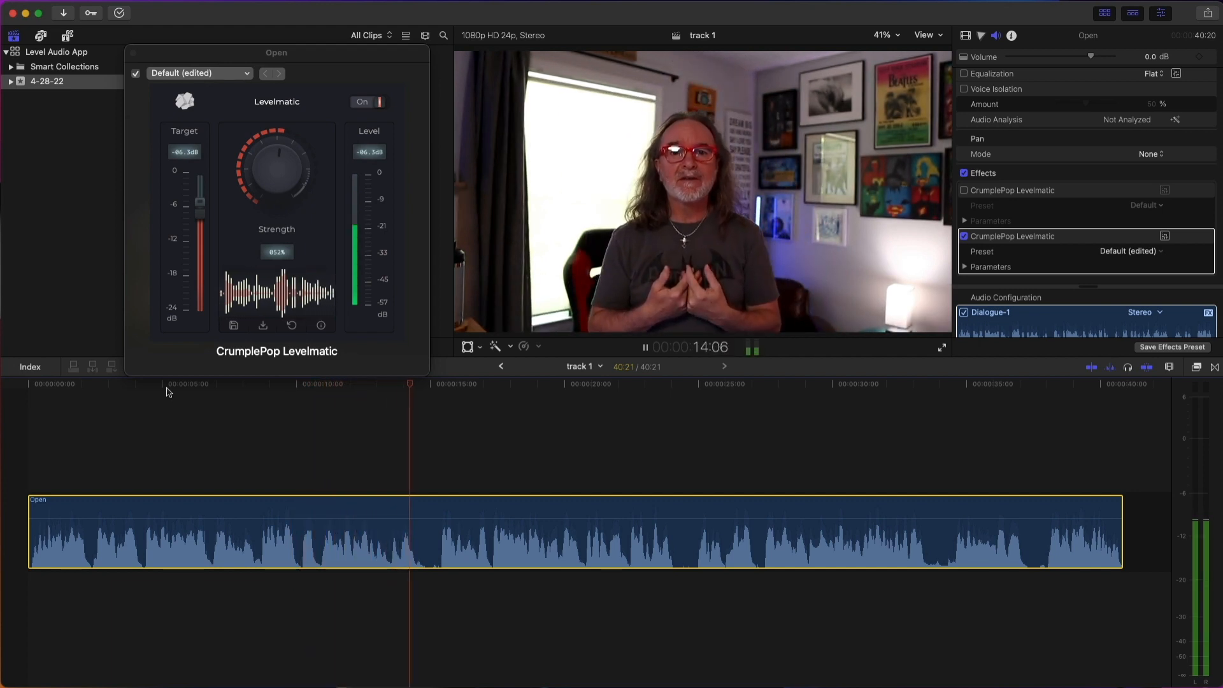
pyautogui.press('space')
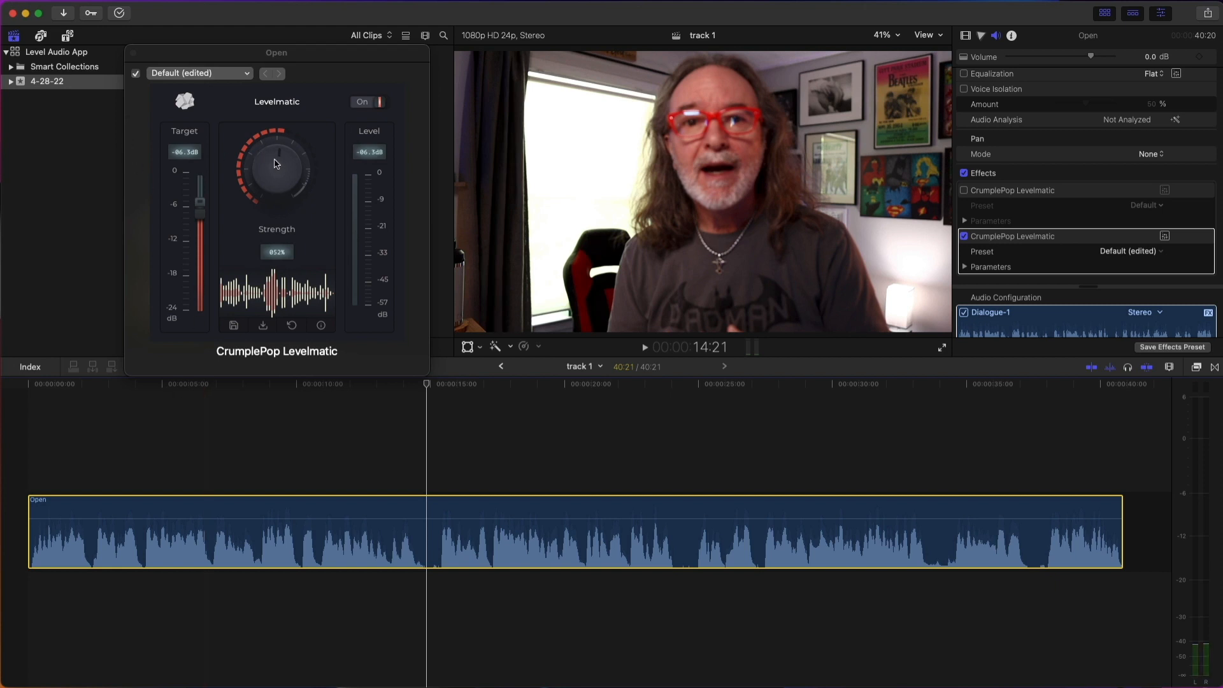
# Place a marker on the clip at 4:05 as the starting point for the comparison.
pyautogui.click(149, 394)
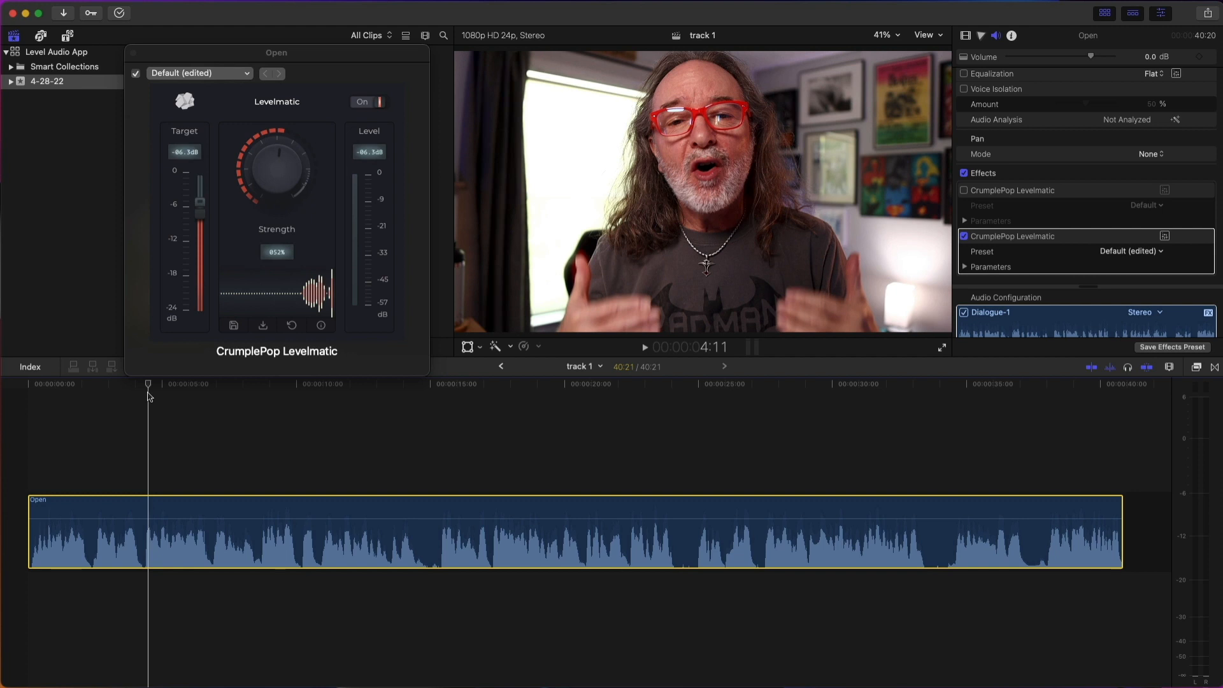
pyautogui.moveTo(151, 385); pyautogui.dragTo(142, 388)
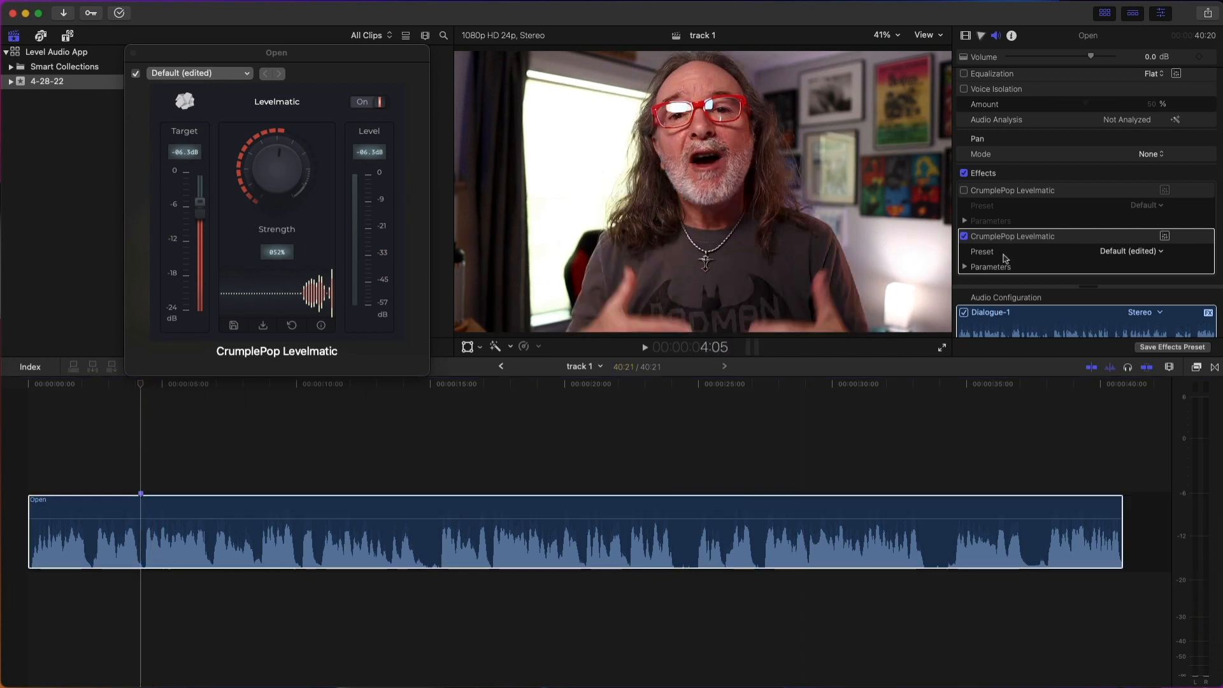
# Turn off the edited Levelmatic effect and play the clip from the marker to hear the original audio.
pyautogui.click(963, 236)
pyautogui.press('space')
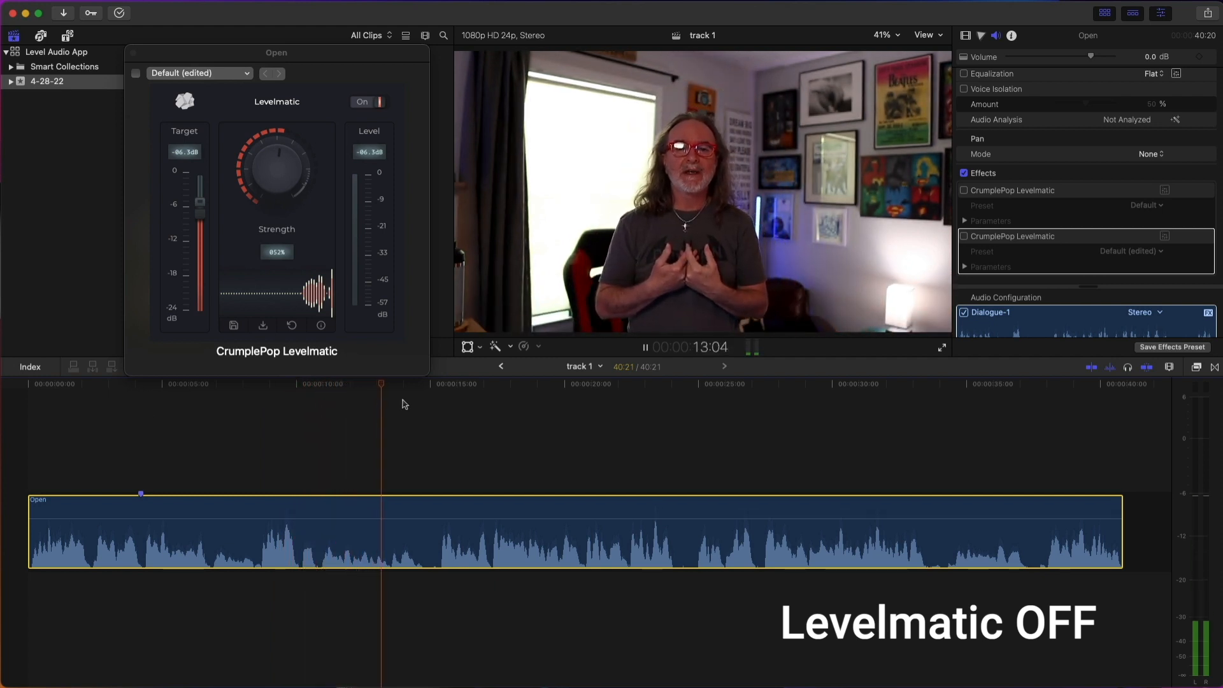
pyautogui.press('space')
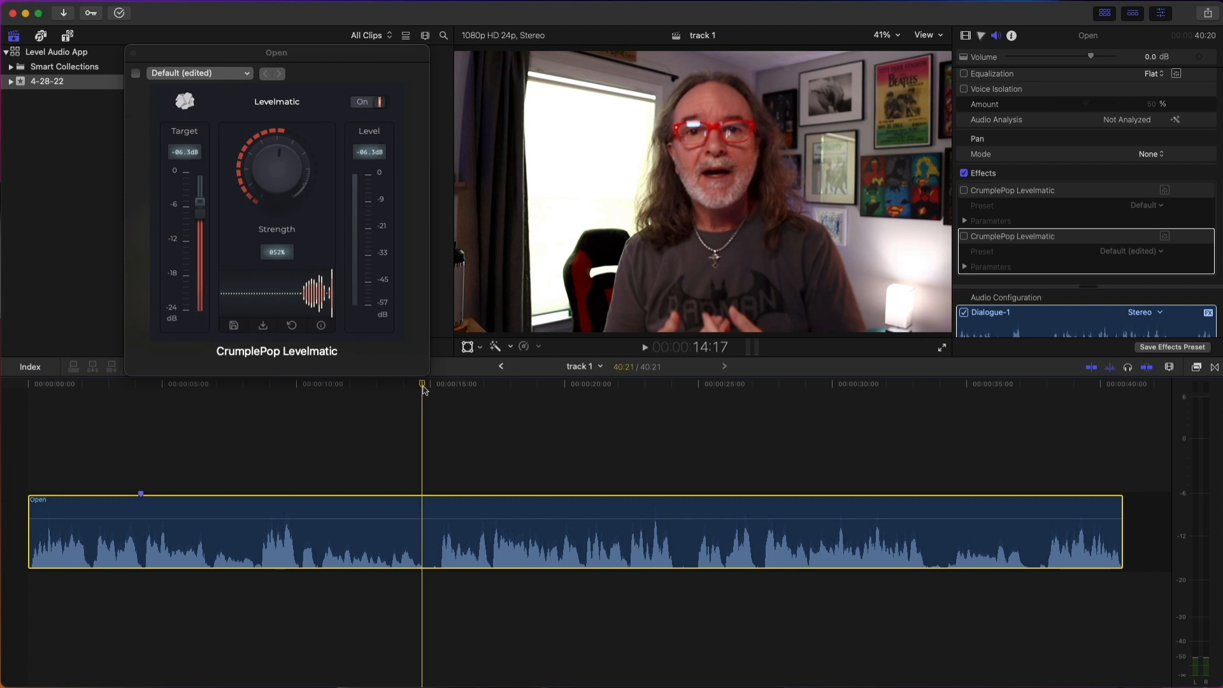
# Return to the marker, turn the edited Levelmatic effect back on, and play the same passage for comparison.
pyautogui.moveTo(423, 392); pyautogui.dragTo(144, 395)
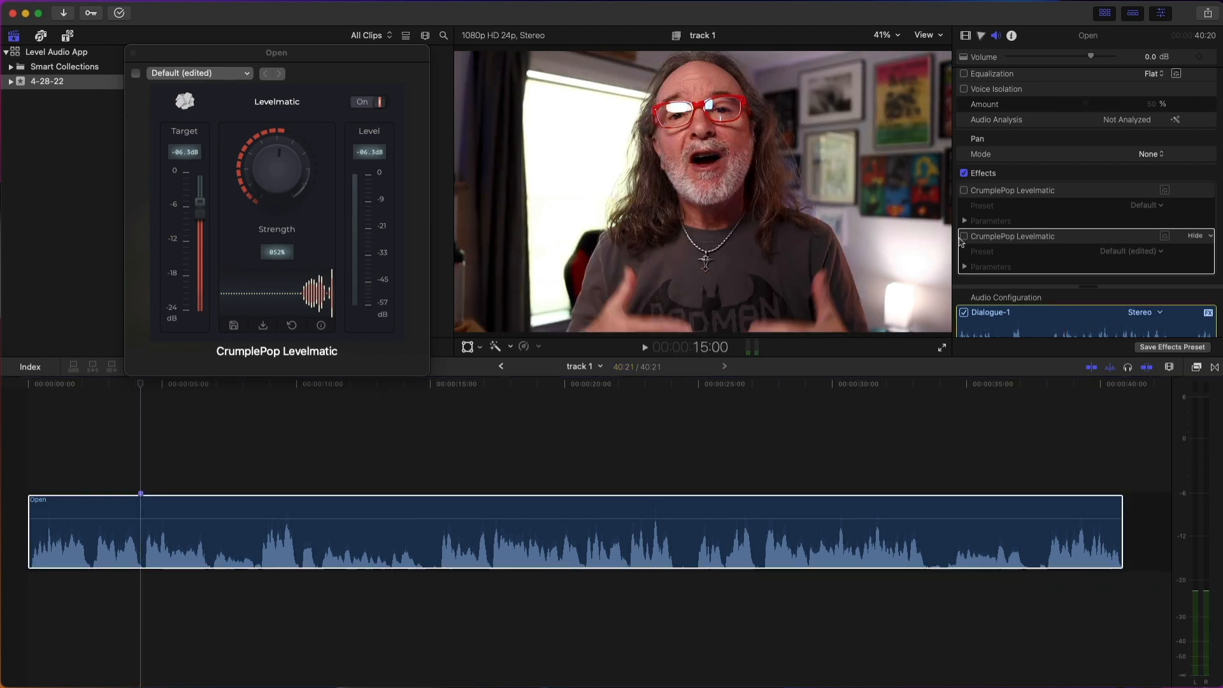
pyautogui.click(964, 237)
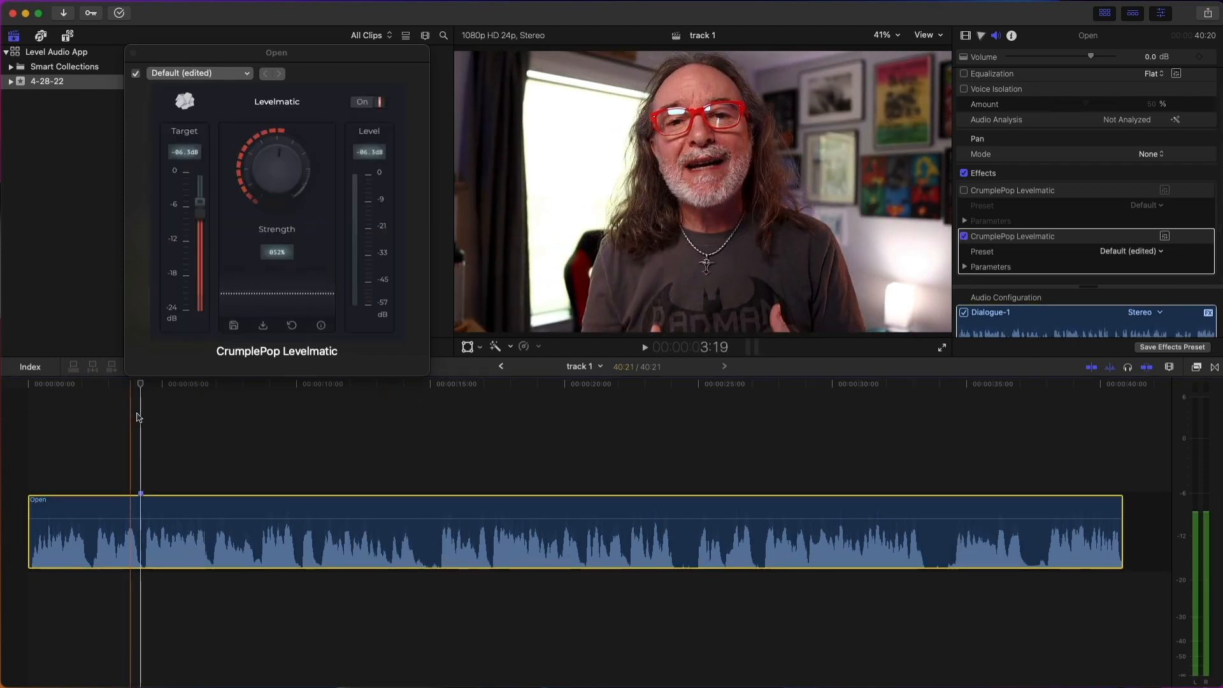
pyautogui.press('space')
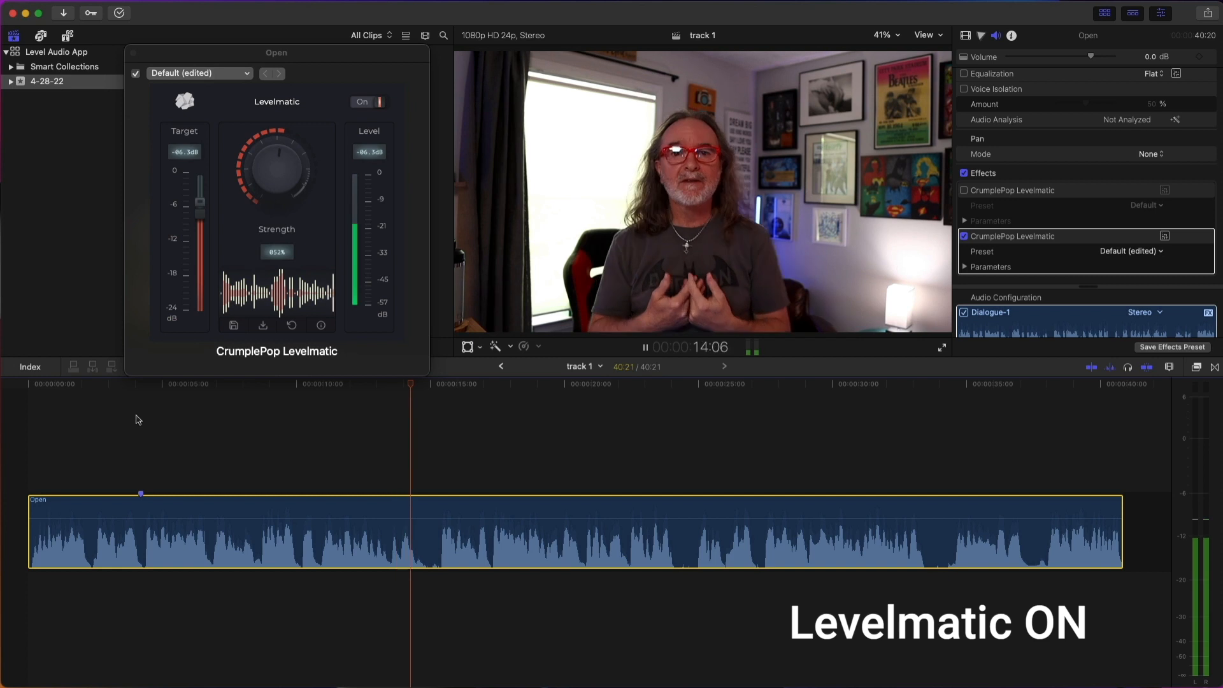
pyautogui.press('space')
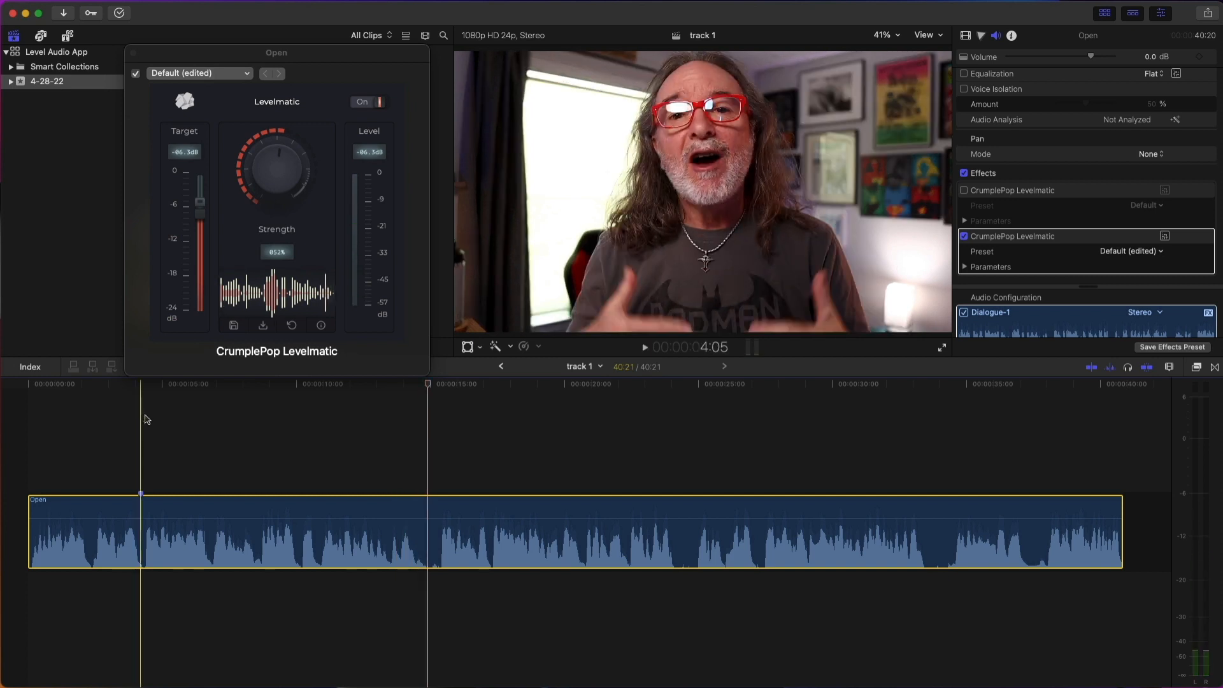